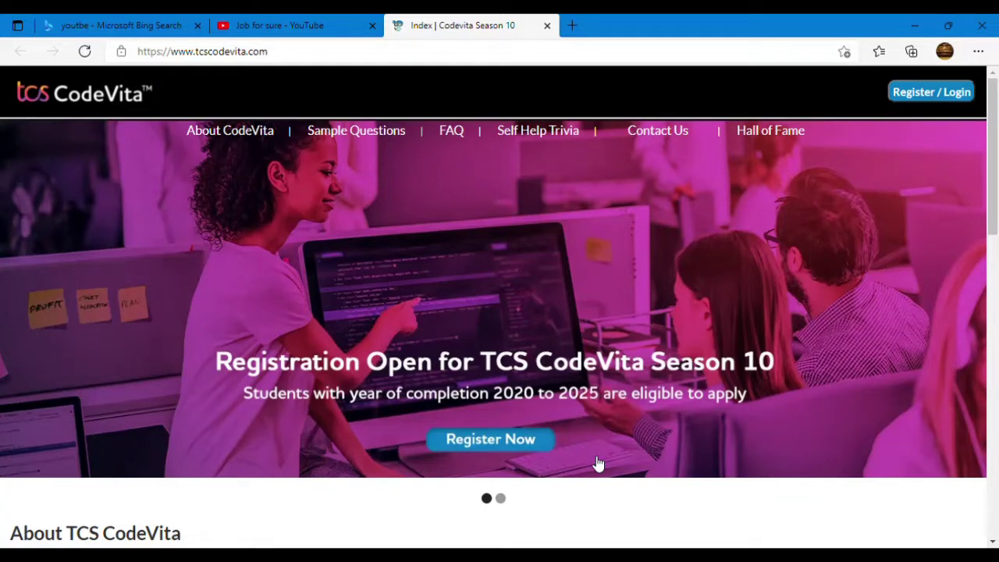
scroll(597, 463, down, 1)
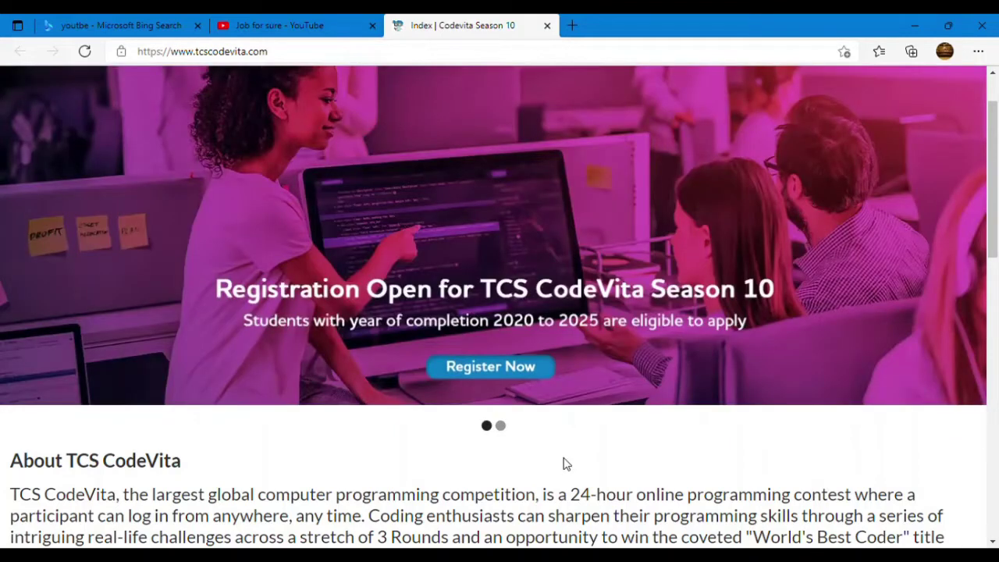
scroll(565, 463, up, 1)
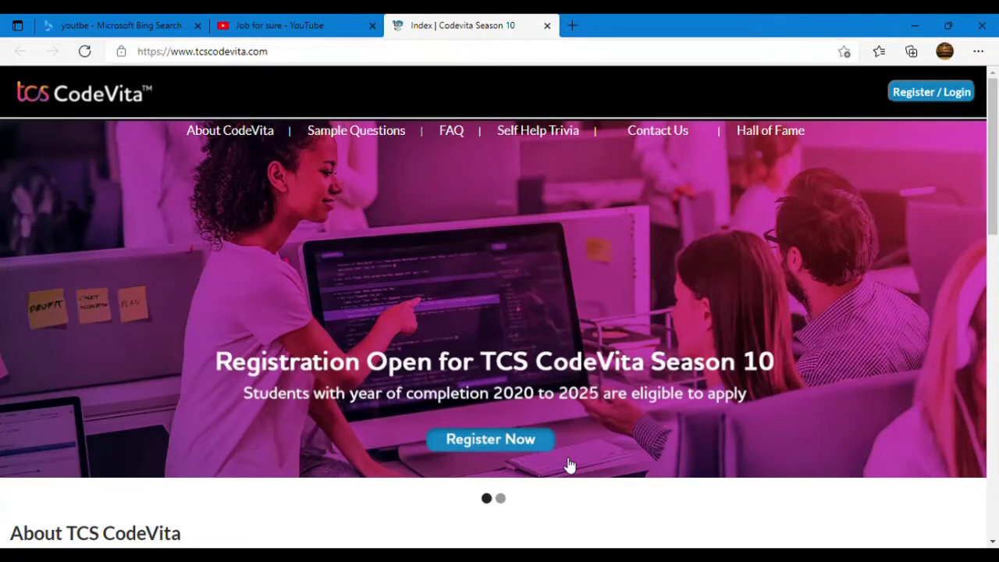
scroll(570, 465, down, 4)
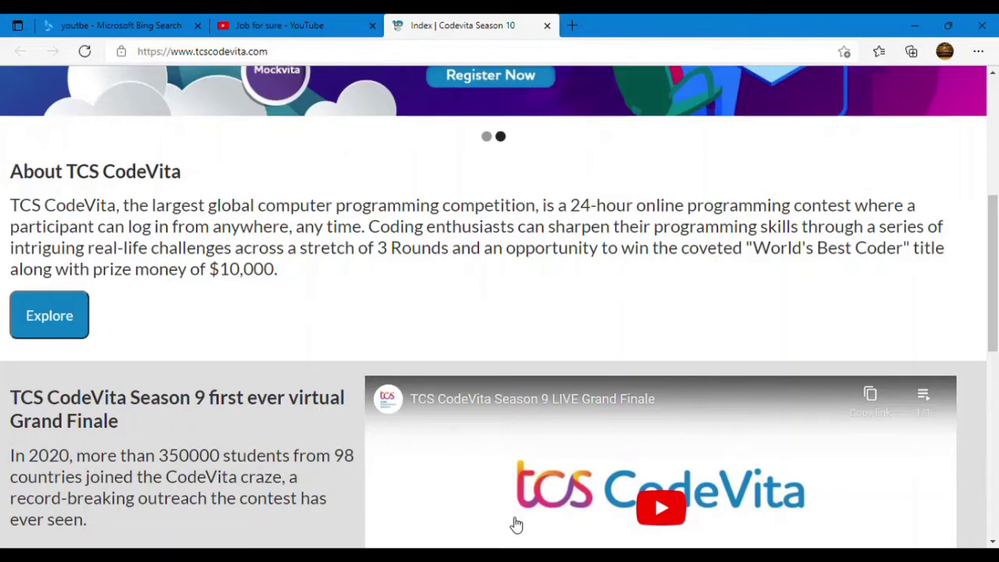
scroll(516, 524, down, 3)
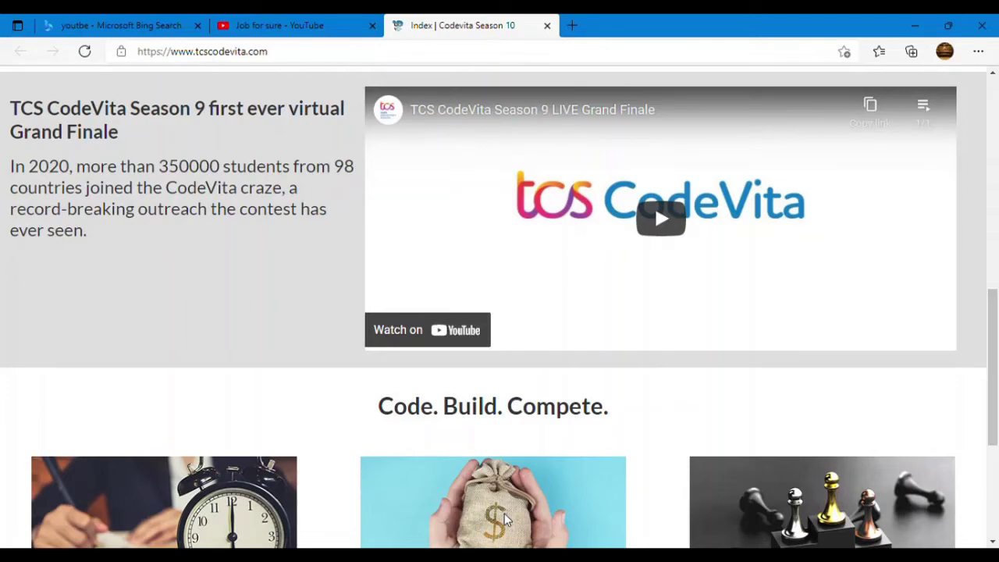
scroll(505, 521, down, 4)
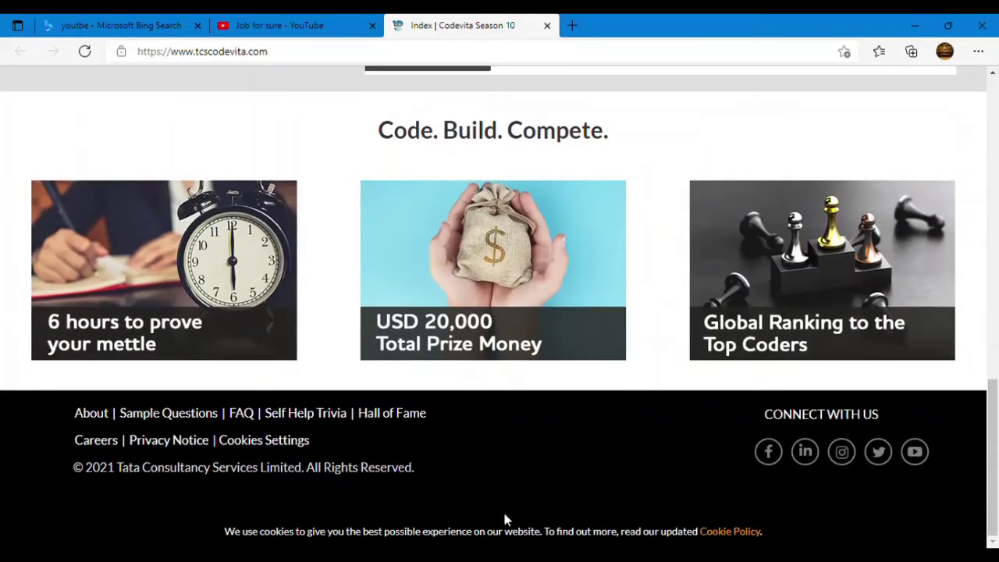
scroll(506, 521, up, 10)
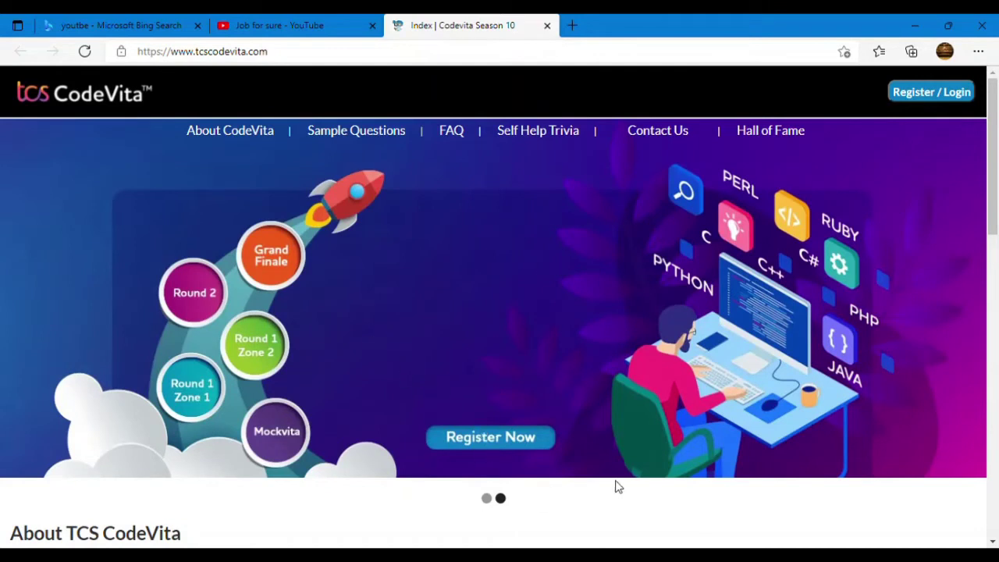
Start registration from the home page and go past the Sign in page to the 'New user? Register' form
click(498, 446)
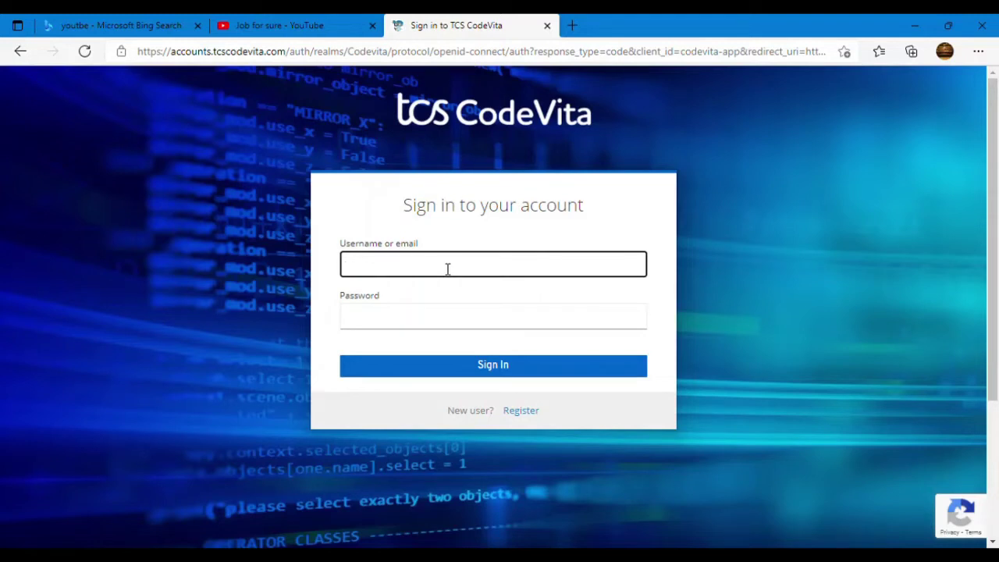
click(447, 268)
click(433, 326)
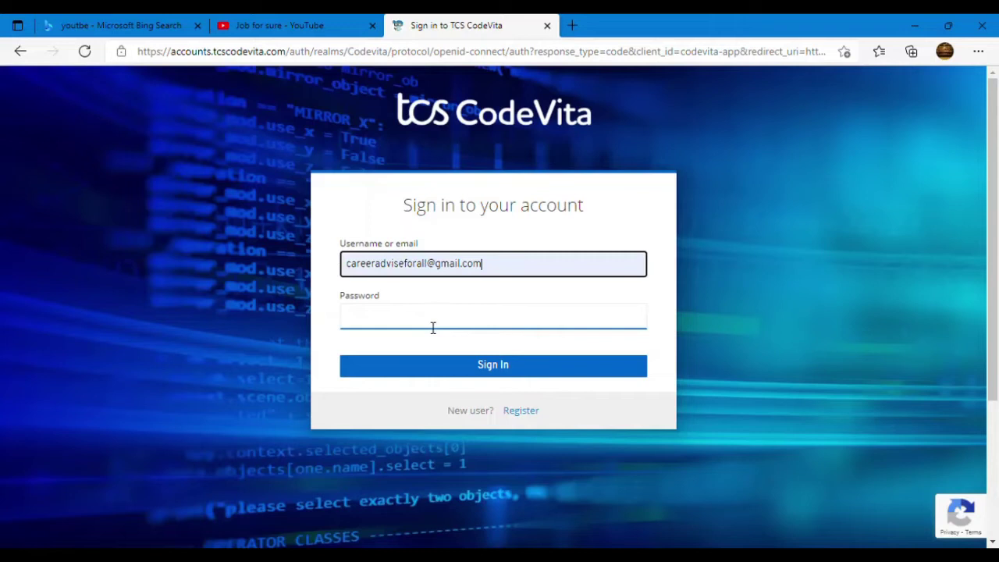
click(432, 327)
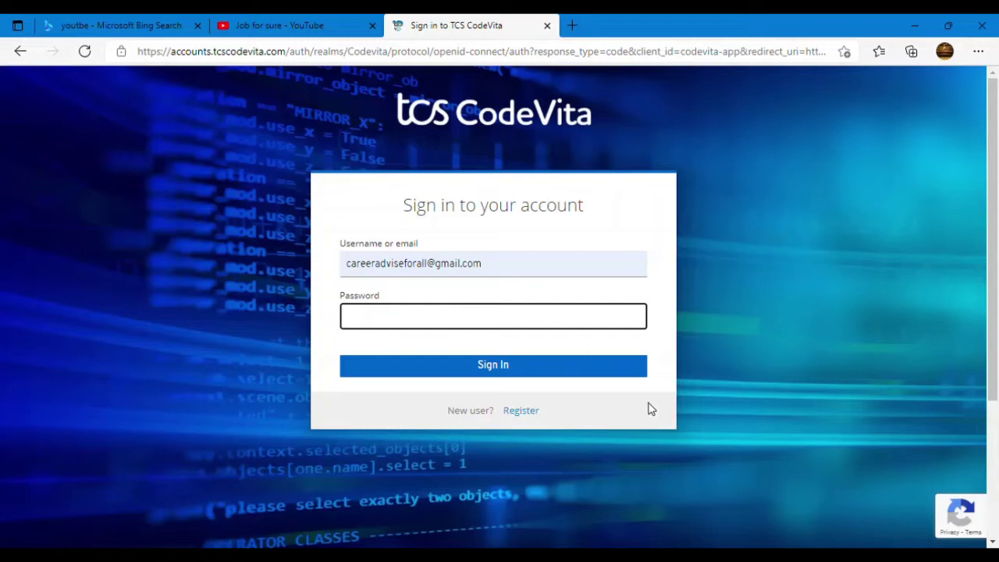
click(522, 412)
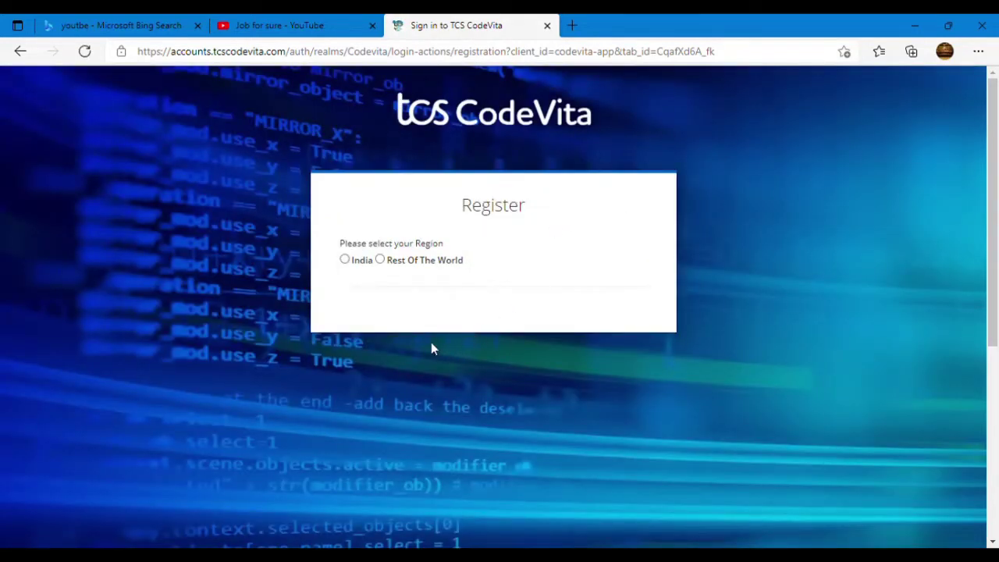
Choose India as the region and enter the user's first and last name
click(345, 259)
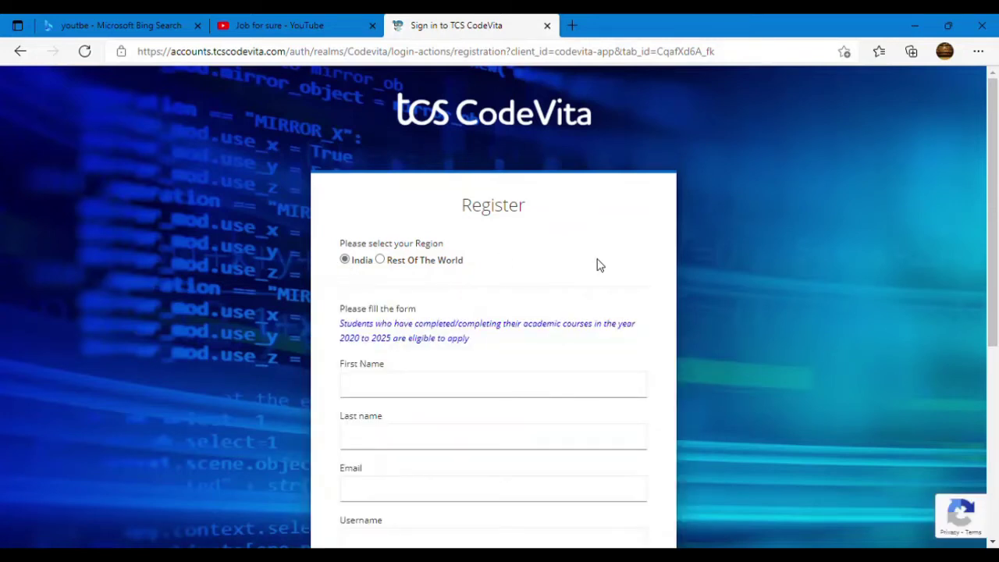
scroll(449, 268, down, 3)
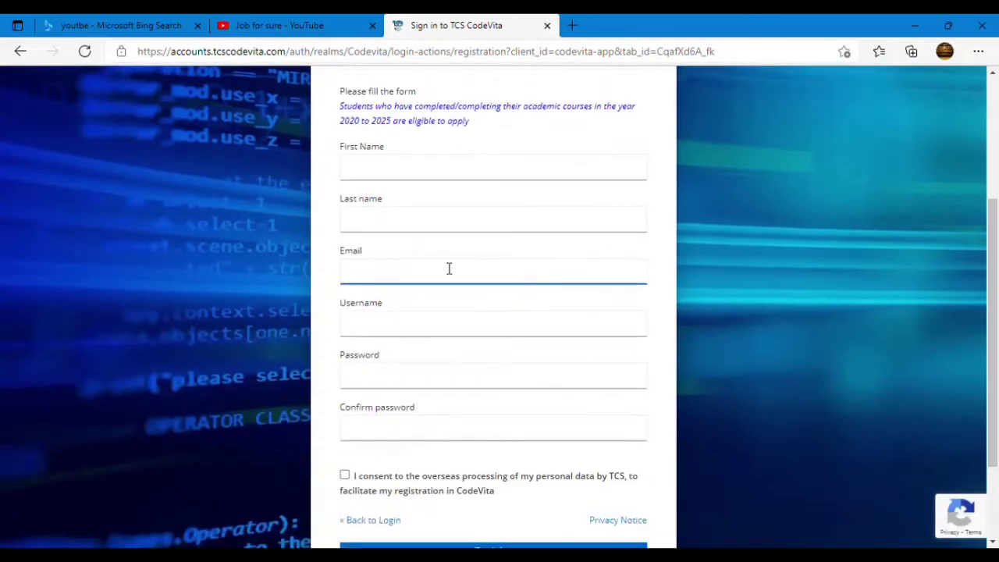
click(391, 180)
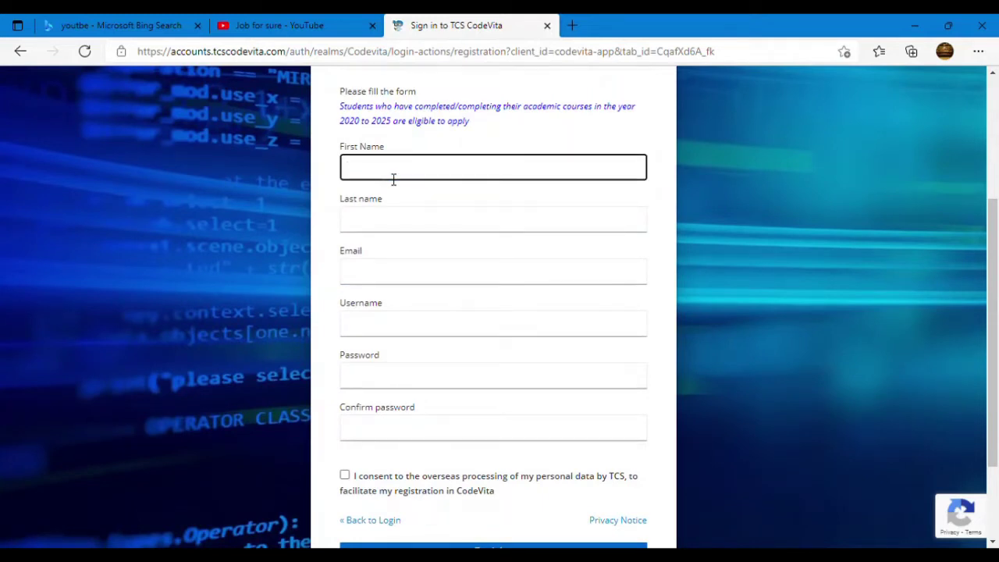
text(ASTHA)
click(453, 224)
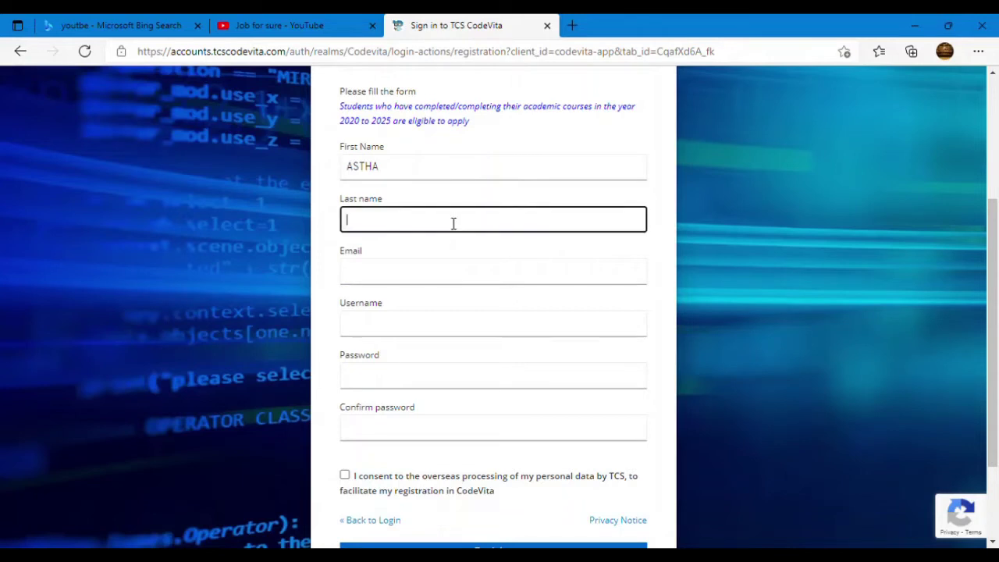
text(P)
click(710, 208)
Paste the saved email address and enter the account username
click(396, 272)
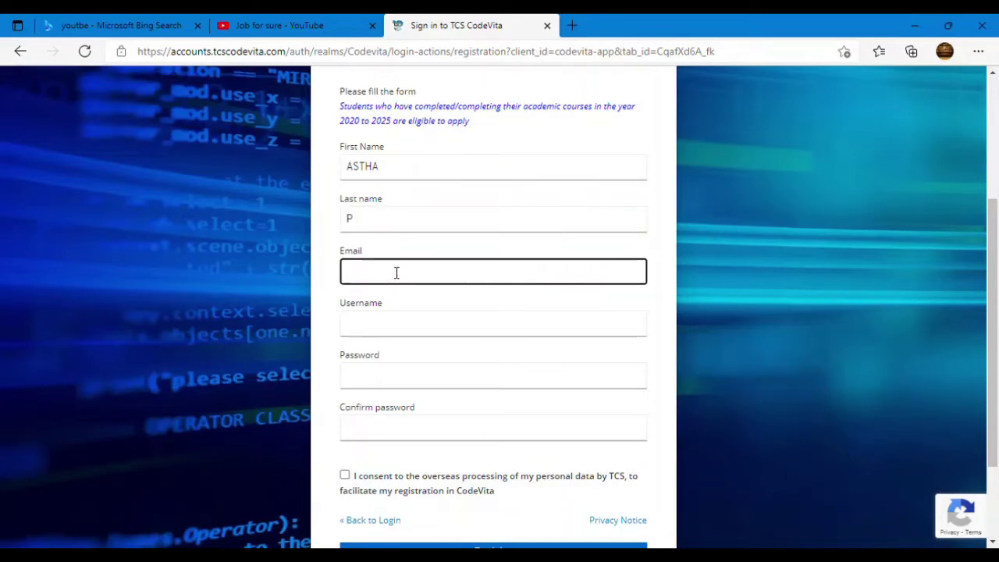
key(ctrl+v)
key(End)
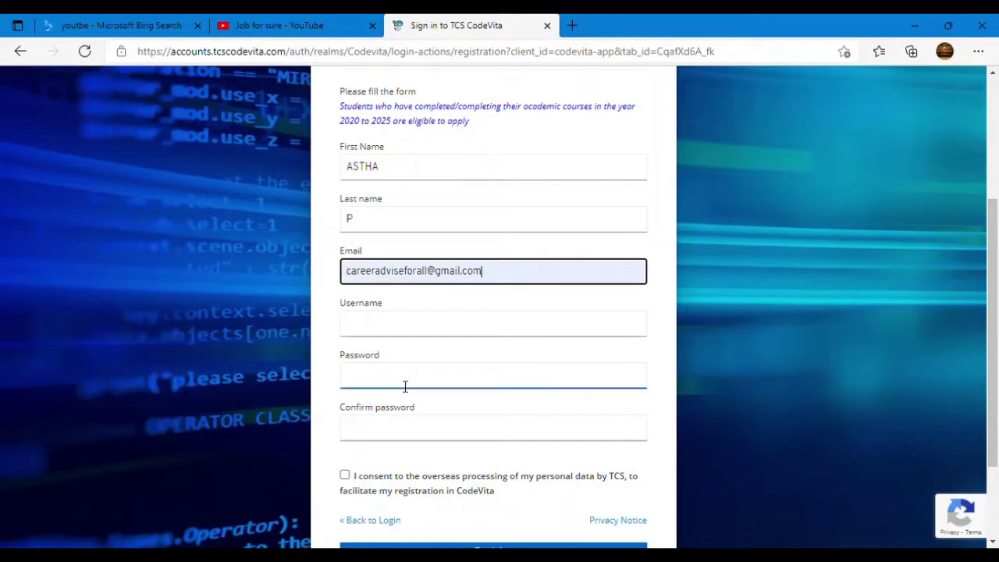
click(415, 332)
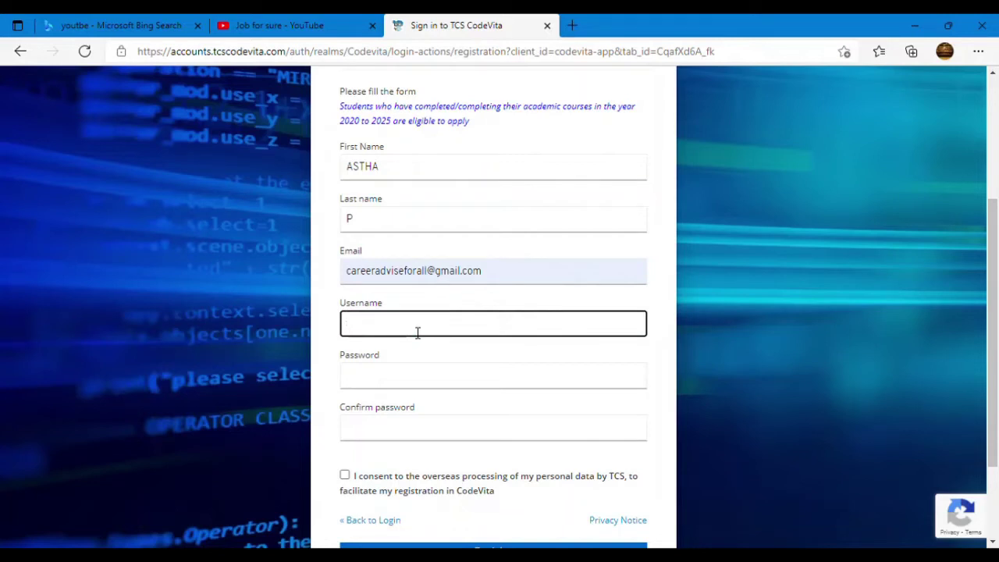
text(ASTHA)
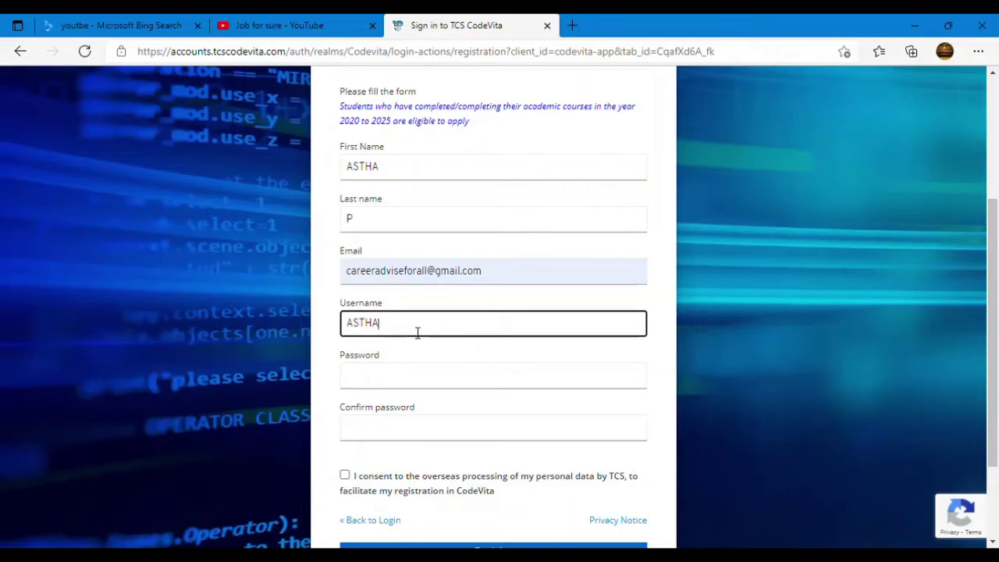
text(CAREERDA)
key(BackSpace)
key(BackSpace)
key(BackSpace)
key(BackSpace)
key(BackSpace)
key(BackSpace)
key(BackSpace)
key(BackSpace)
Enter the account password twice and tick consent to overseas processing of personal data
click(419, 381)
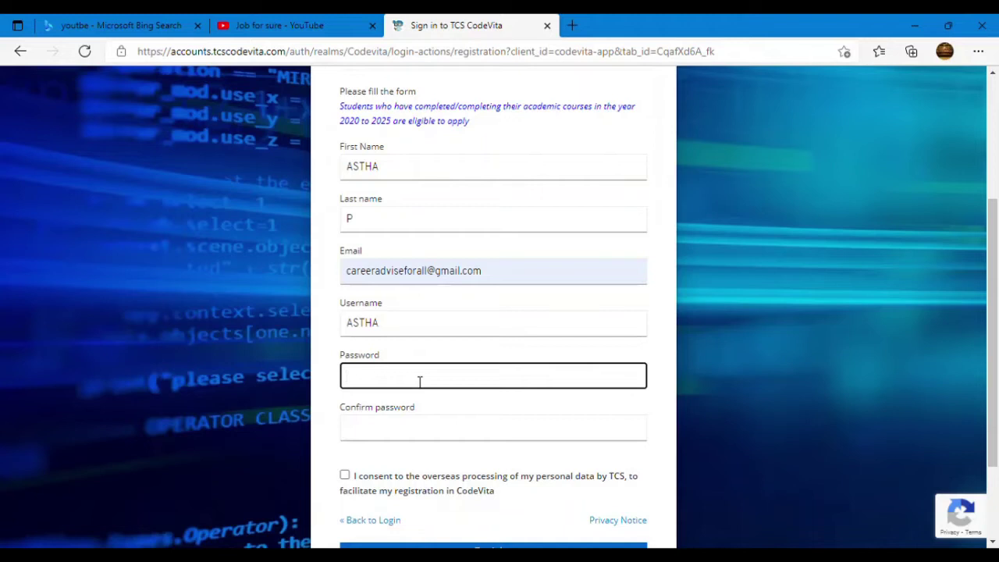
text(•••••••••••••)
click(381, 437)
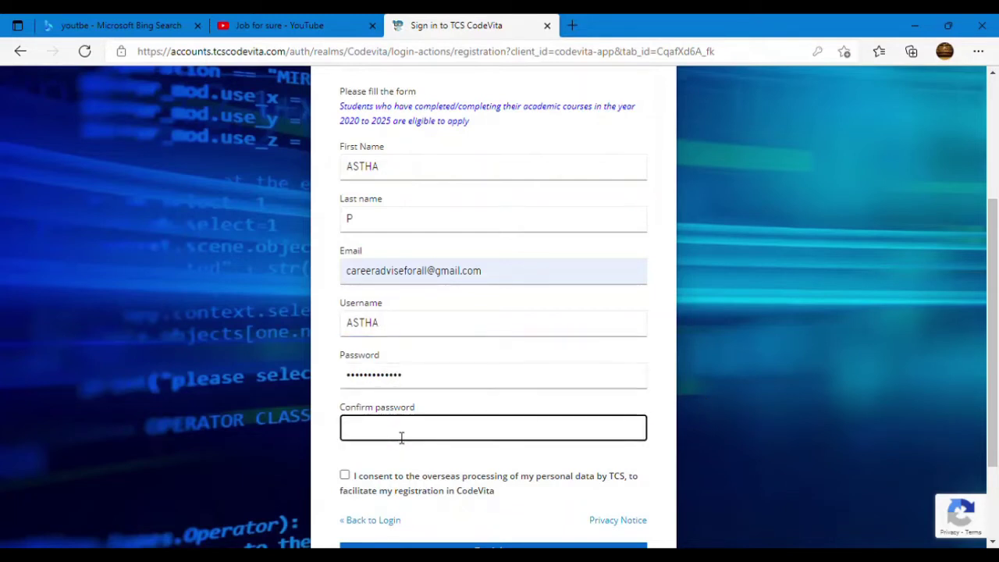
text(•••••••••••••)
click(348, 474)
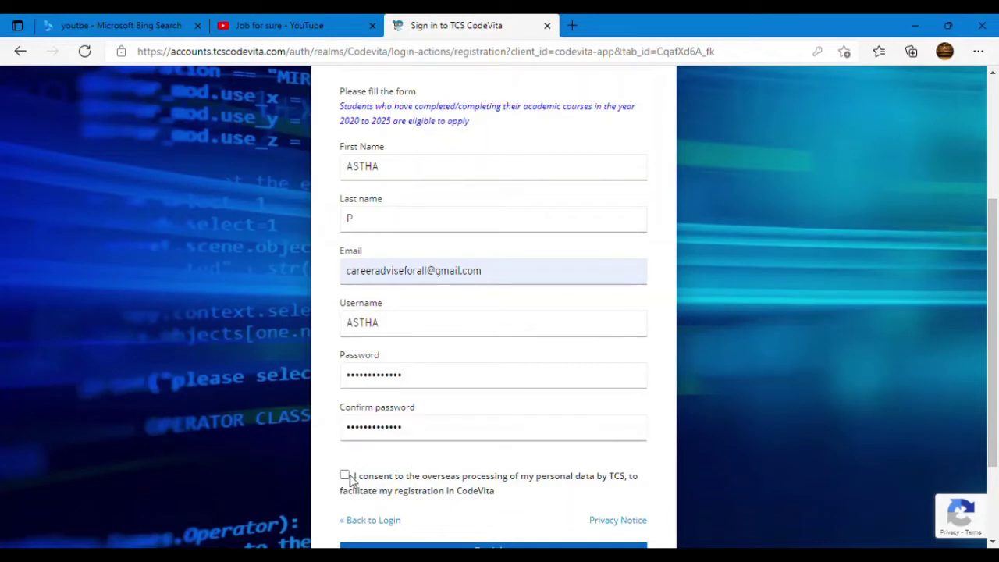
scroll(356, 356, down, 2)
click(345, 353)
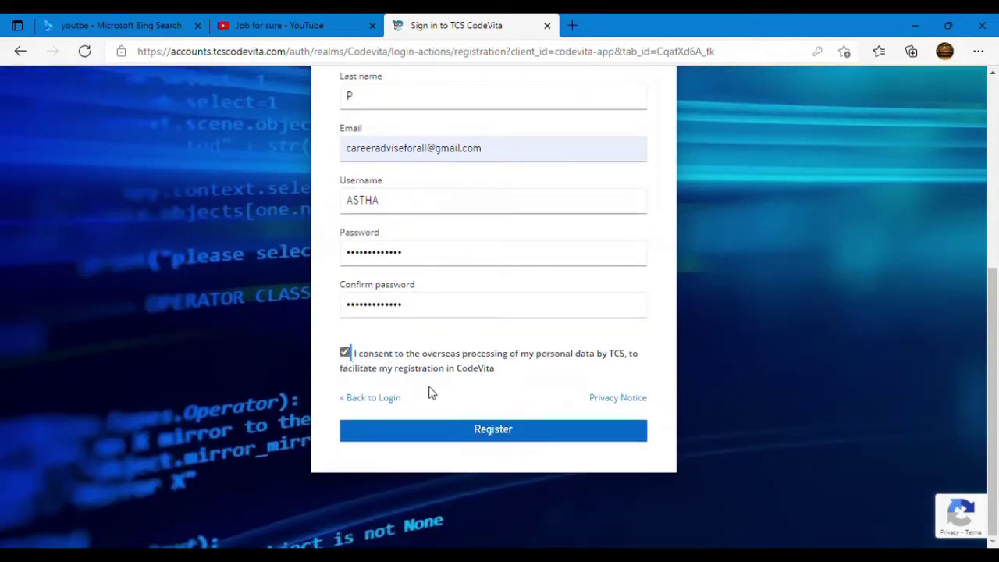
Submit the registration form and review the country selection page
click(485, 434)
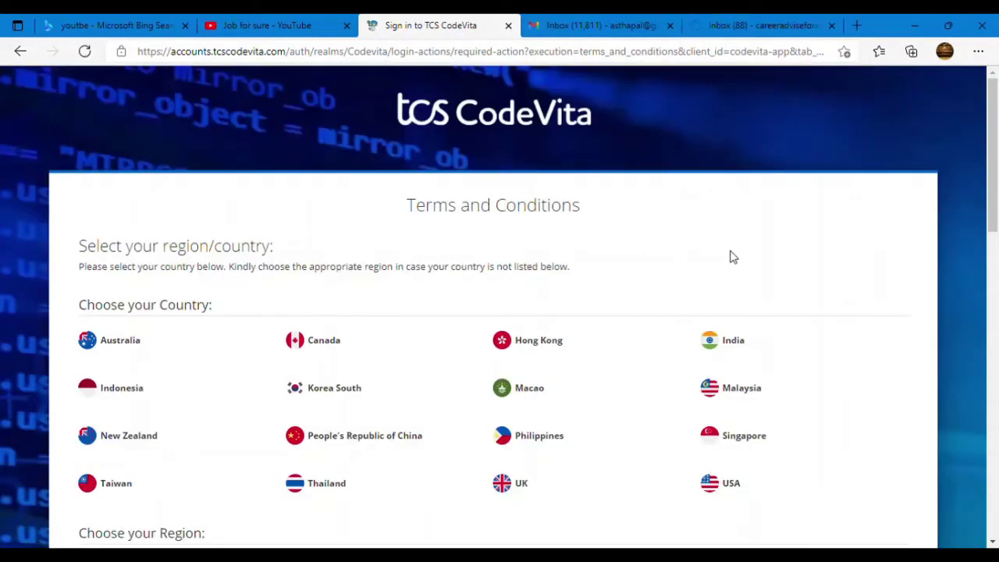
scroll(733, 257, down, 1)
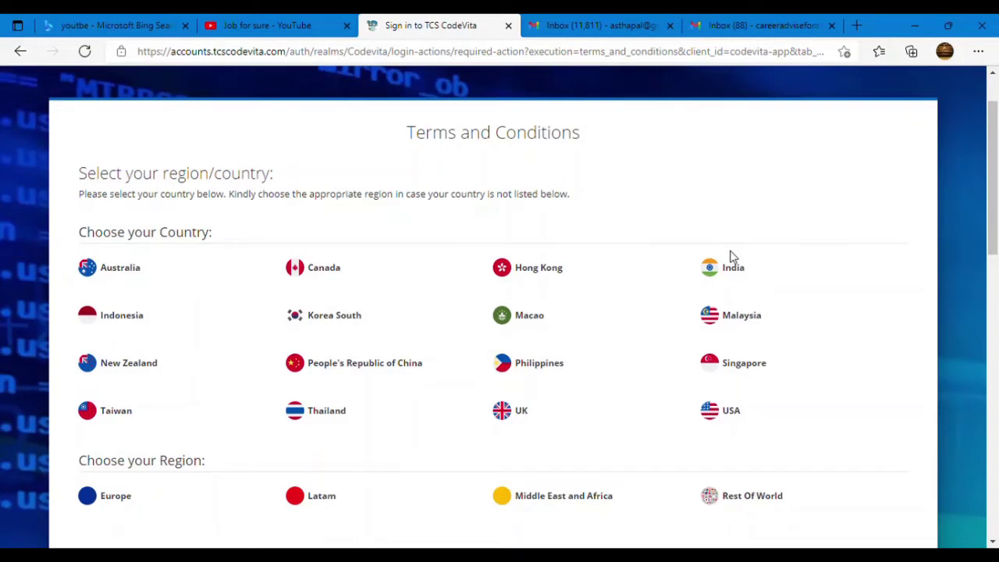
scroll(732, 258, down, 2)
scroll(615, 200, up, 1)
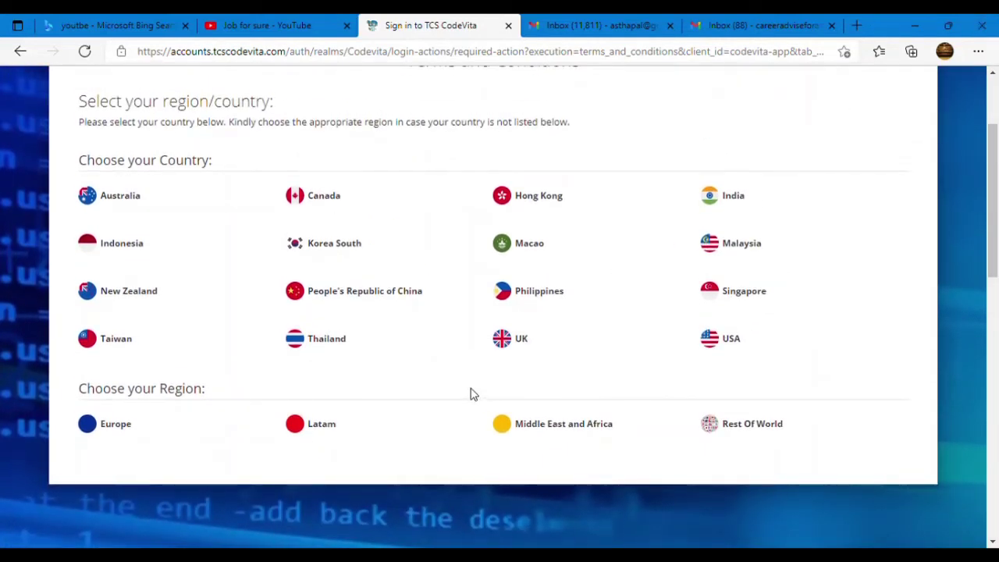
scroll(469, 394, down, 1)
scroll(279, 374, up, 1)
Choose India as the country and accept the contest terms and conditions
click(718, 203)
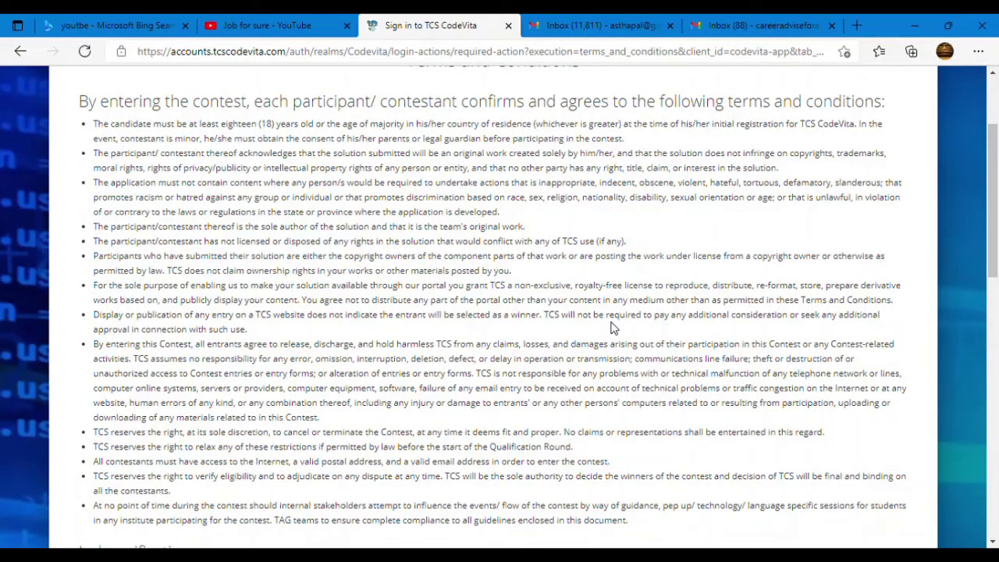
scroll(612, 327, down, 5)
scroll(610, 321, up, 4)
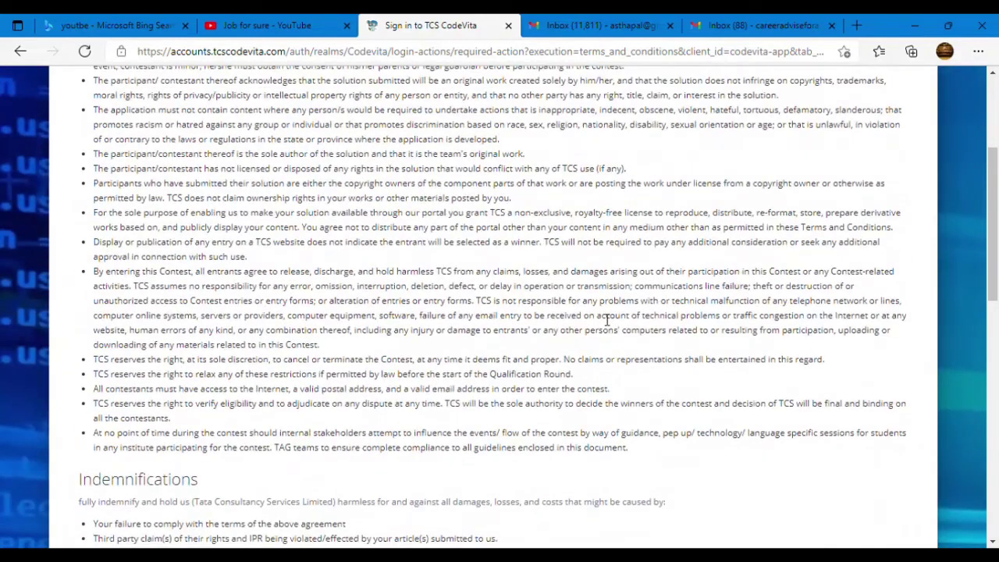
scroll(606, 320, down, 3)
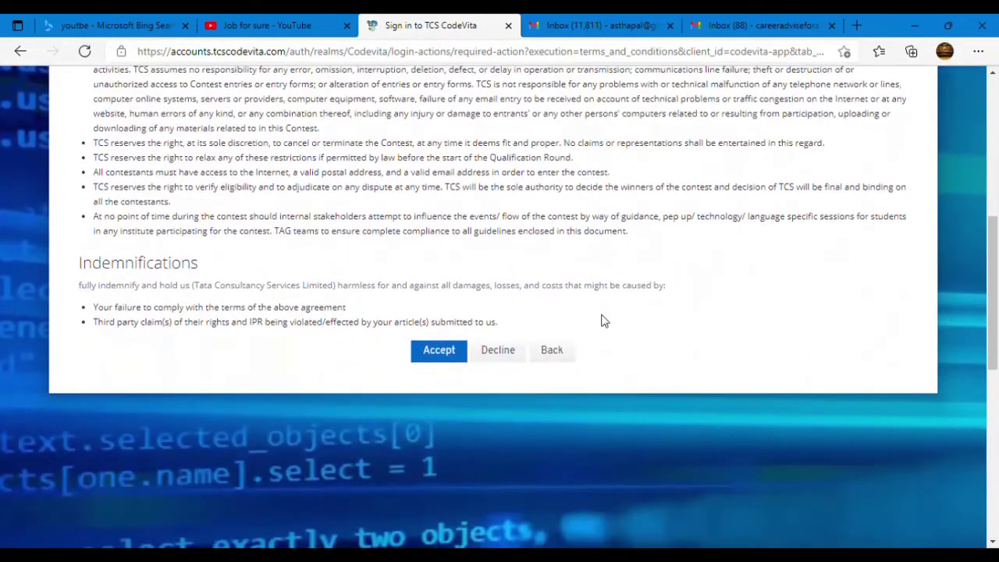
click(452, 360)
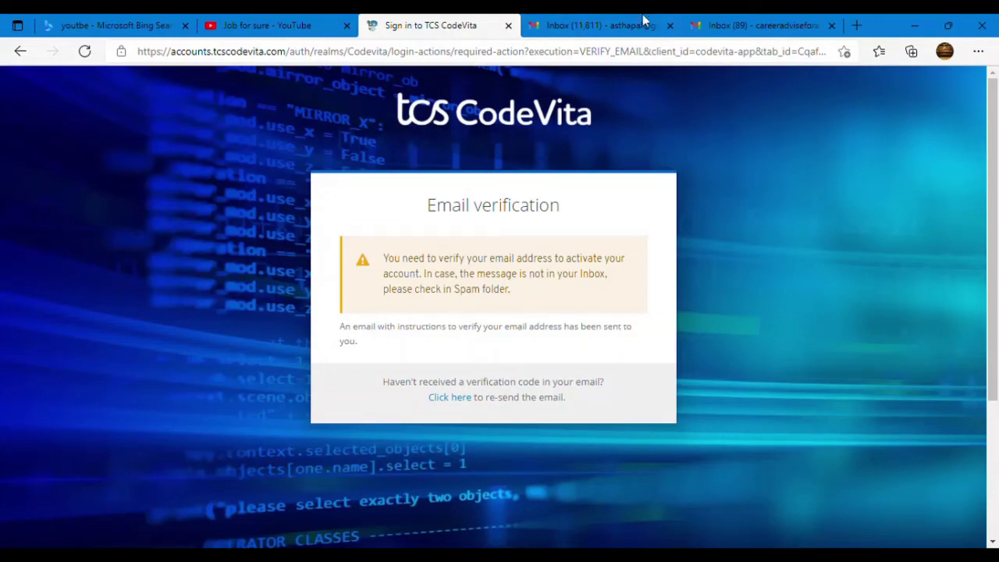
In the Gmail inbox, open the CodeVita Admin Season 10 mail and follow its email verification link
click(738, 28)
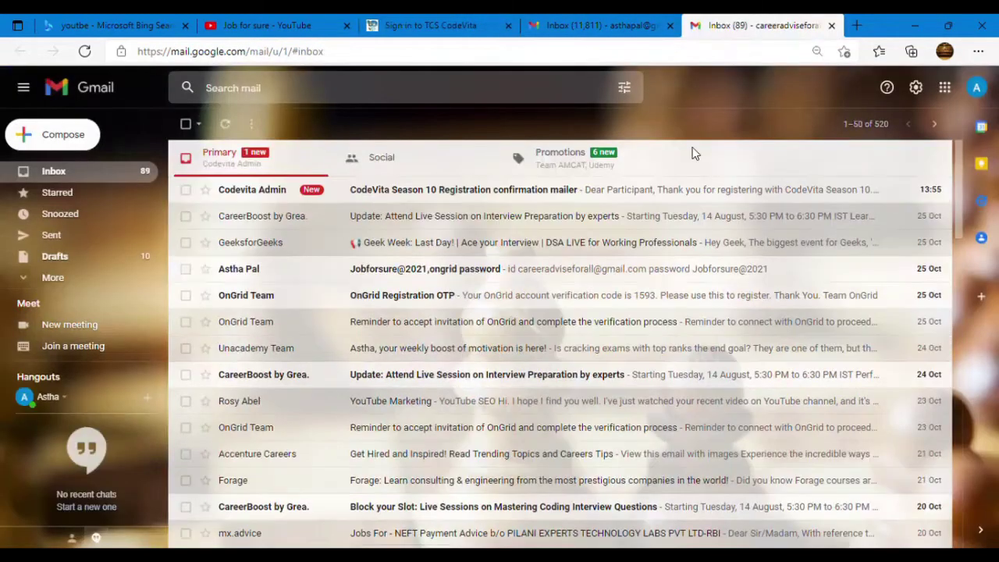
click(573, 201)
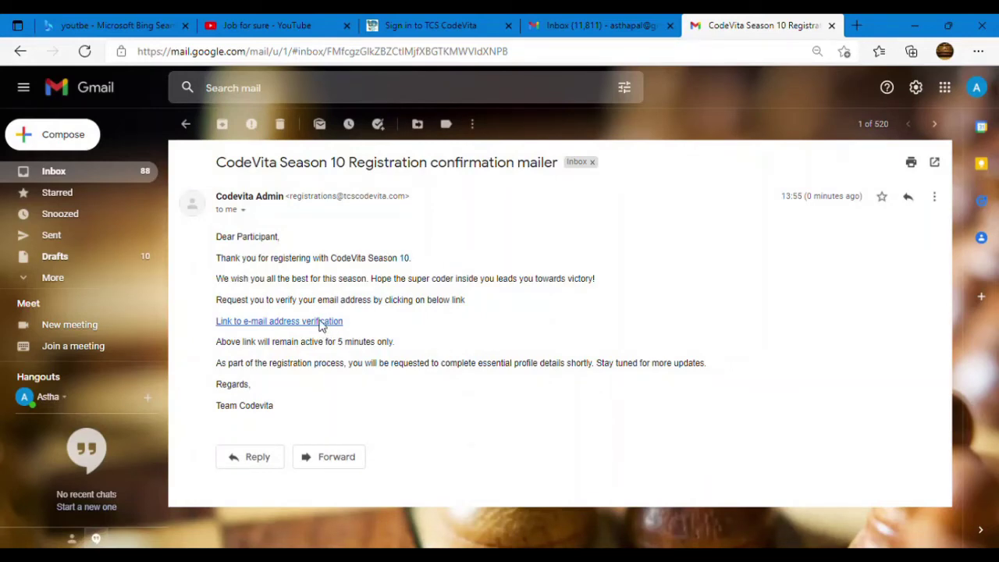
click(320, 321)
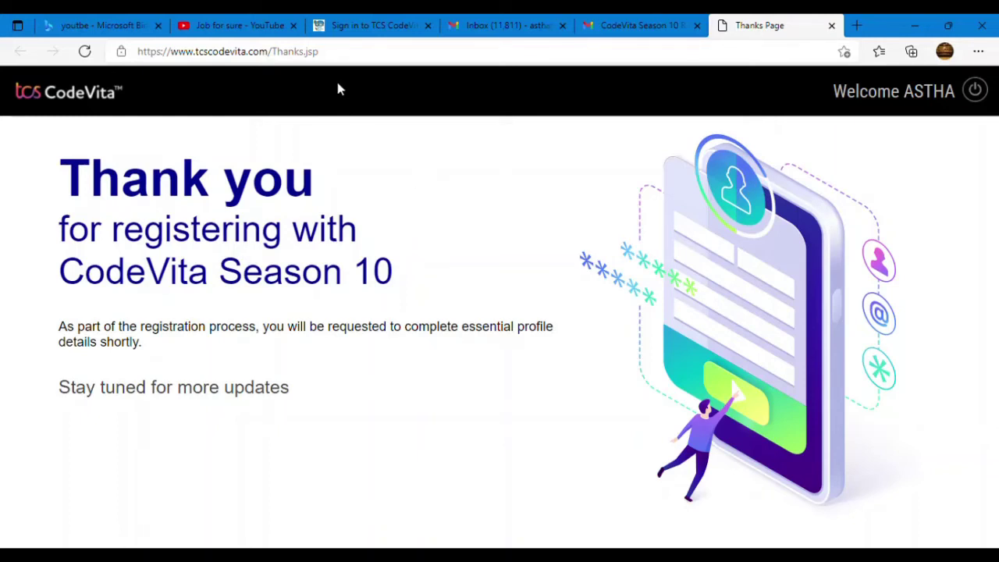
click(360, 30)
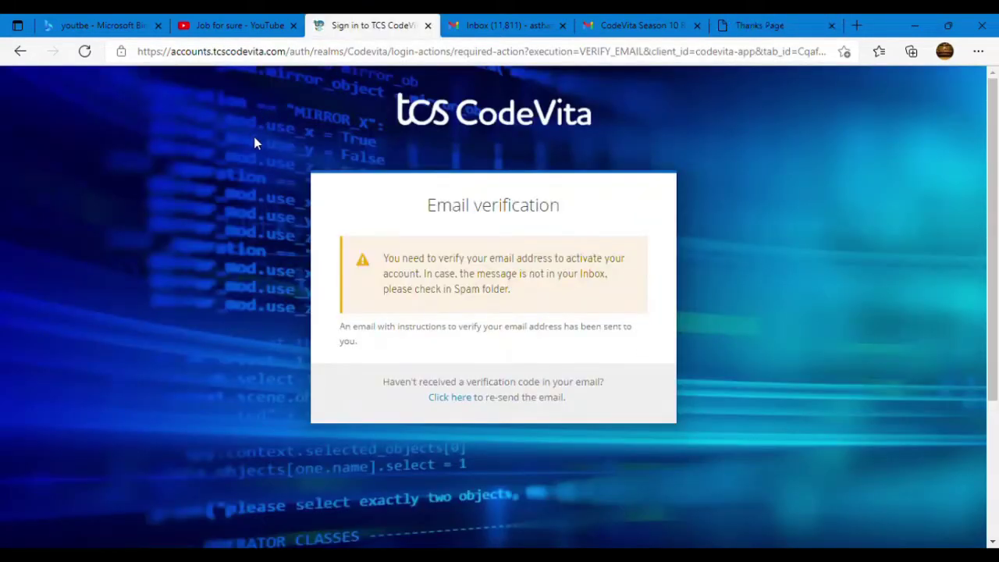
click(20, 52)
scroll(356, 351, up, 3)
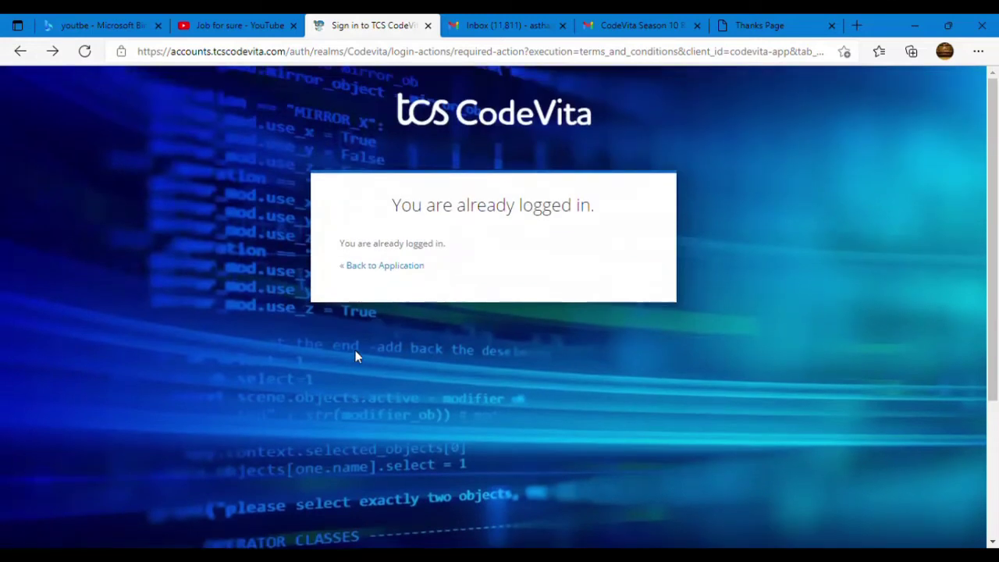
click(17, 53)
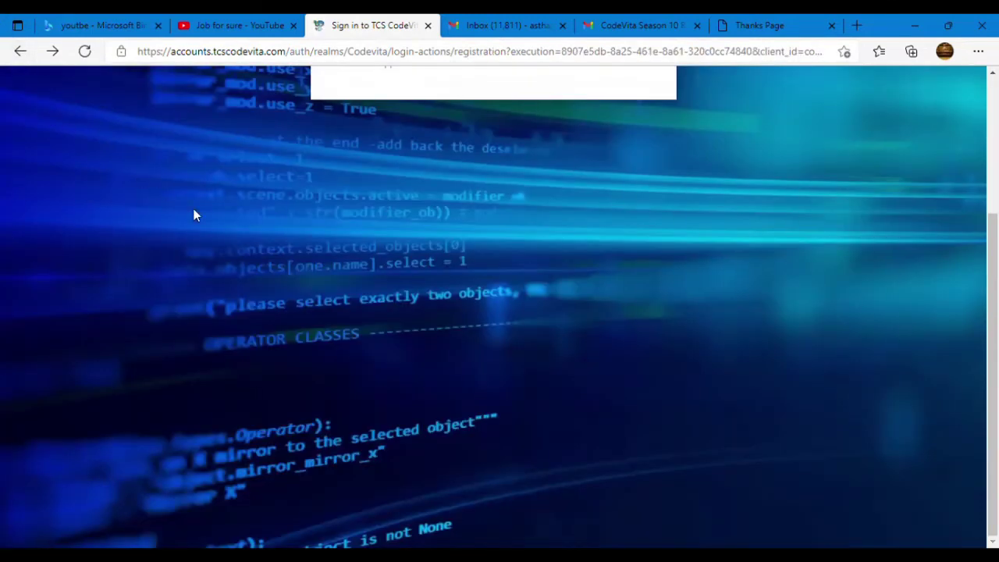
scroll(494, 294, up, 3)
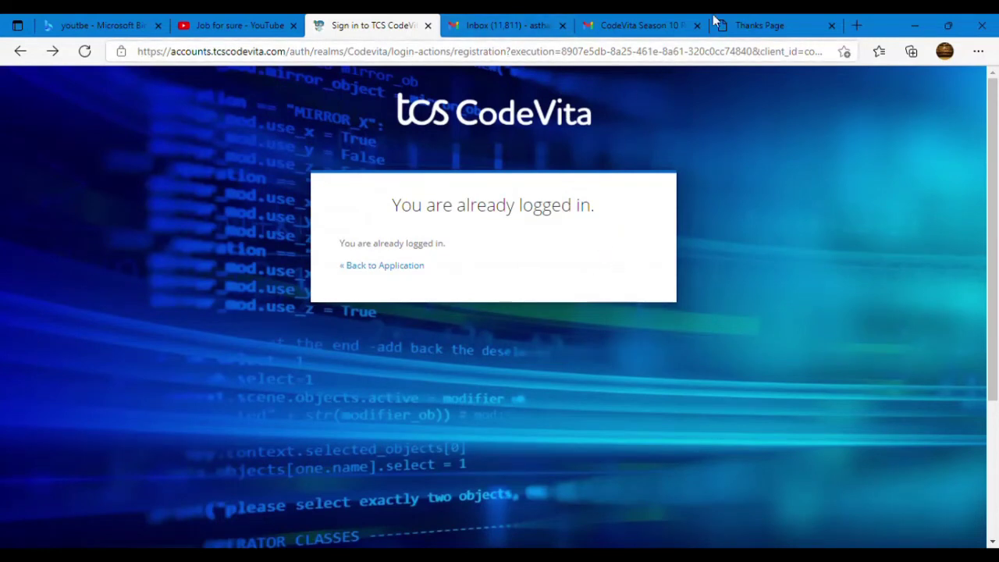
click(743, 31)
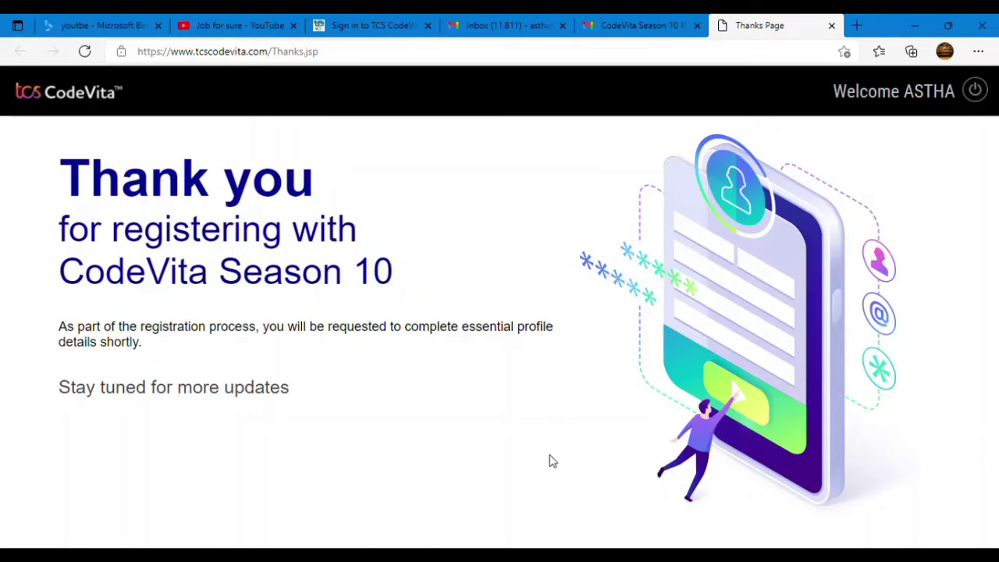
Return to the 'Job for sure - YouTube' tab showing the channel's Videos page
click(234, 25)
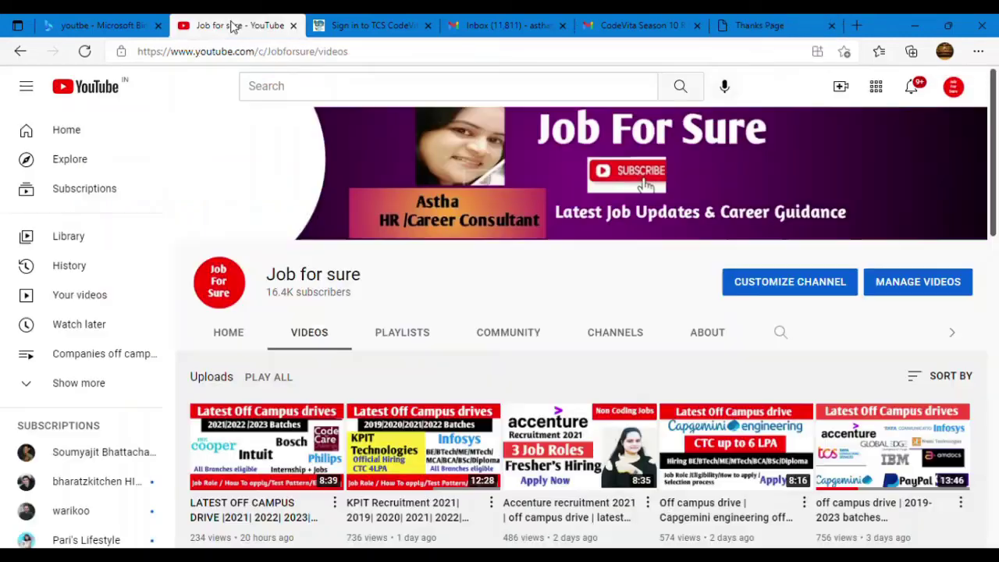